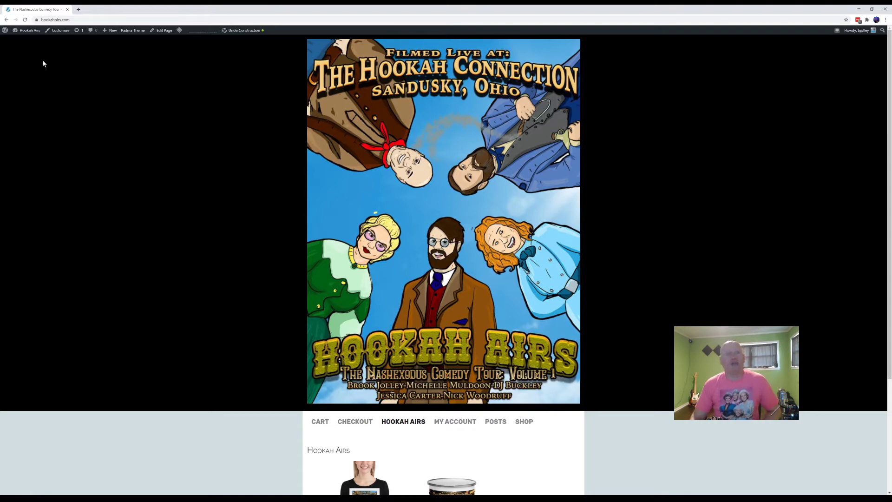
Go to the site's WordPress dashboard and open the menu management page.
mouse_move(29, 35)
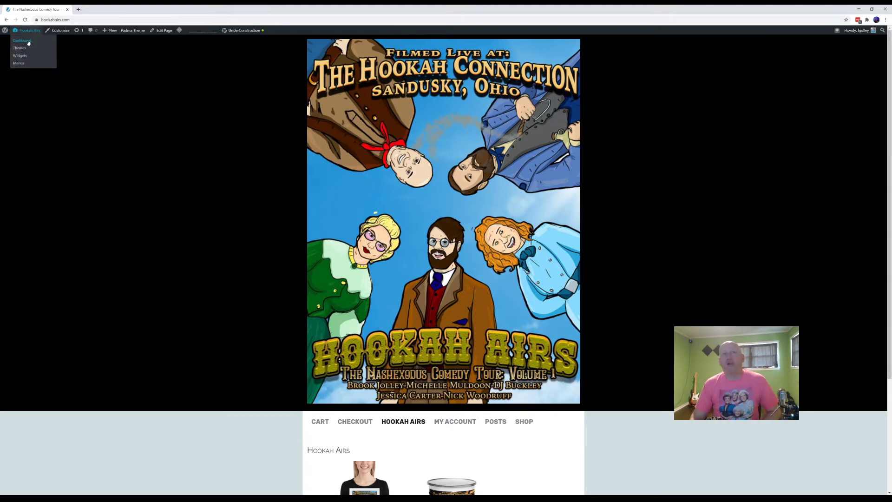
click(22, 41)
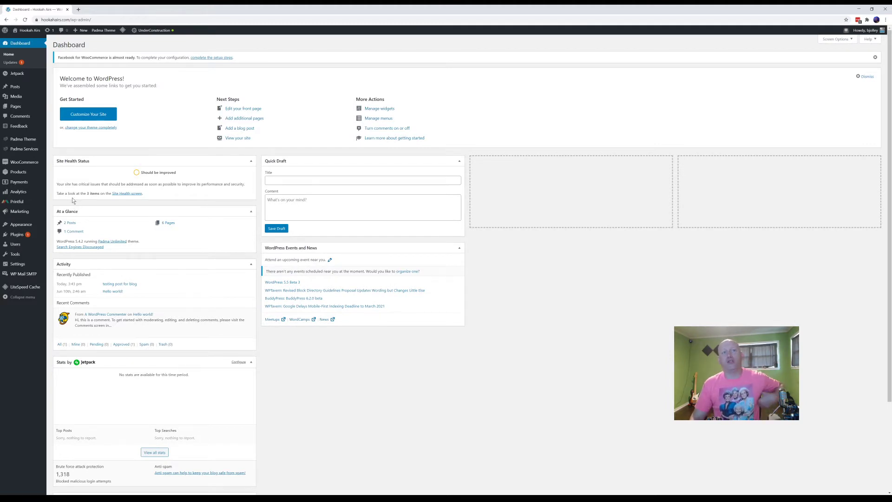
mouse_move(20, 226)
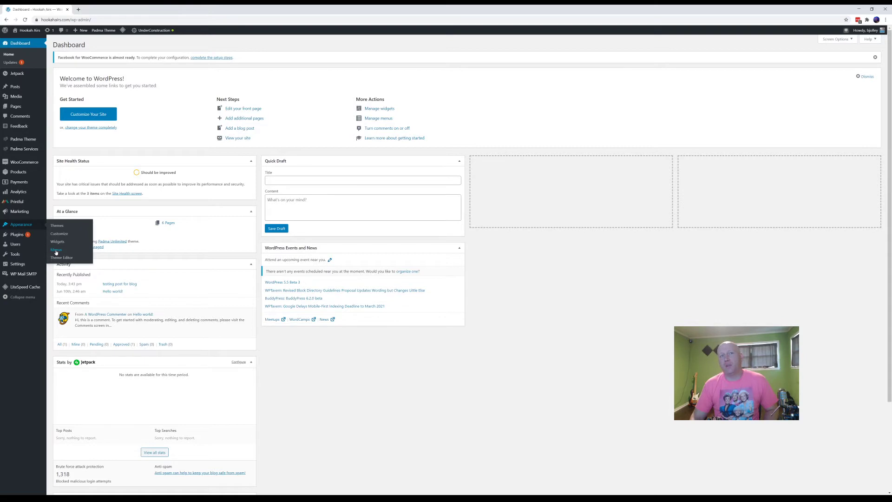
click(56, 251)
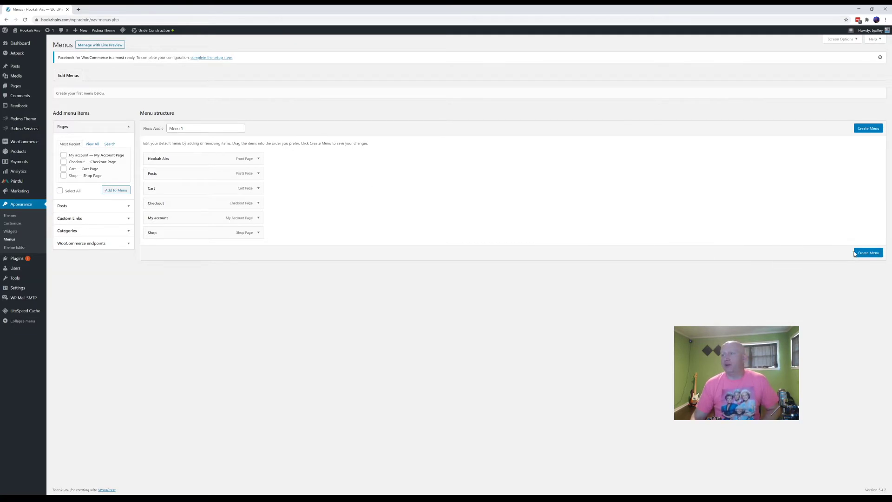
Name the site's first menu "Main Navigation" and create it.
double_click(212, 125)
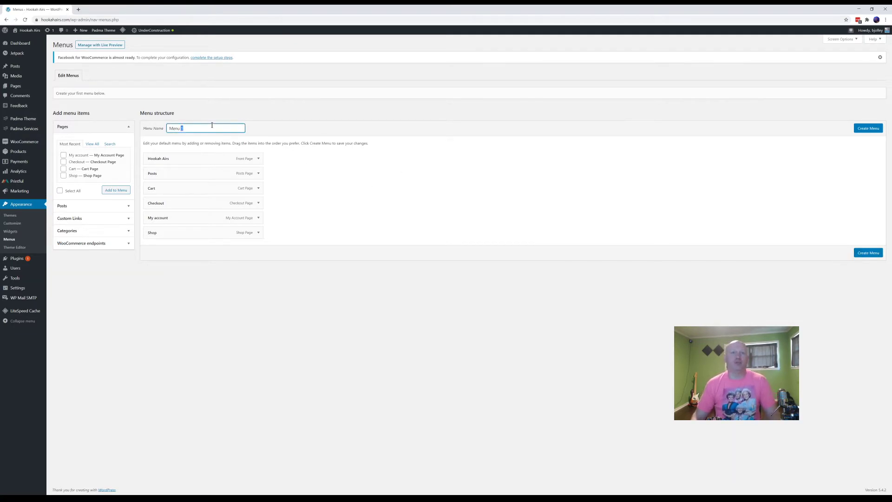
triple_click(212, 126)
text(M)
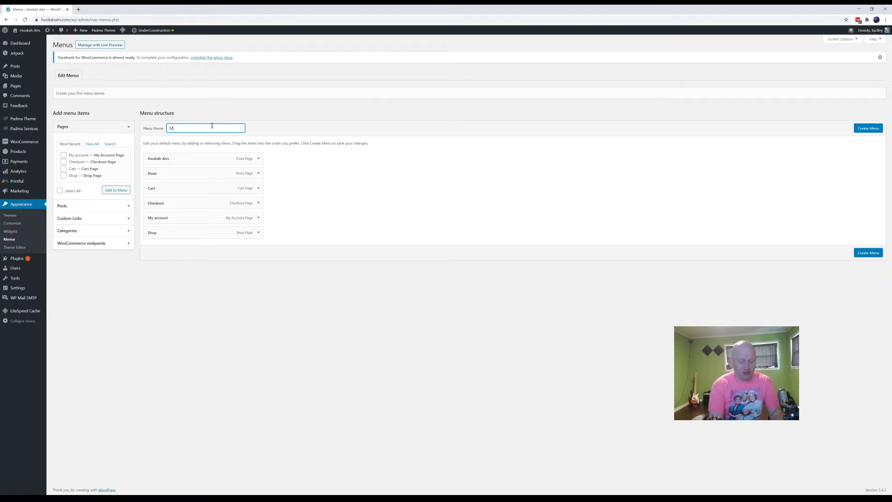
text(ain Nav)
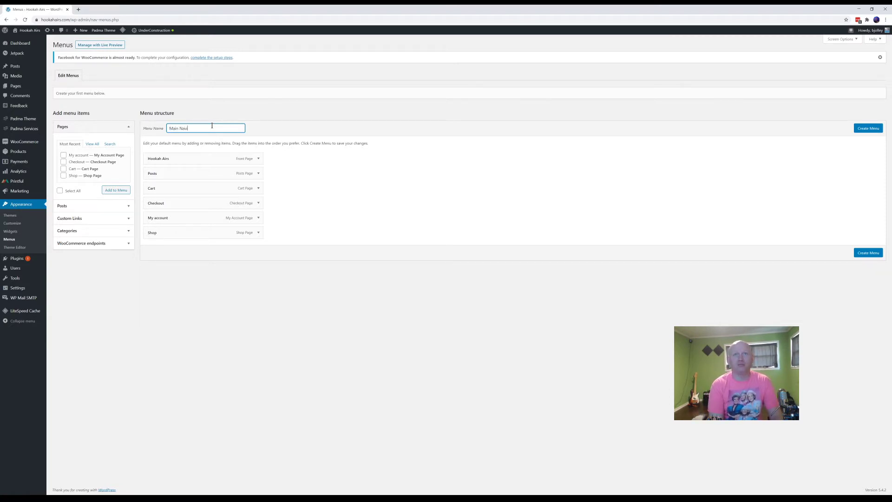
text(igation)
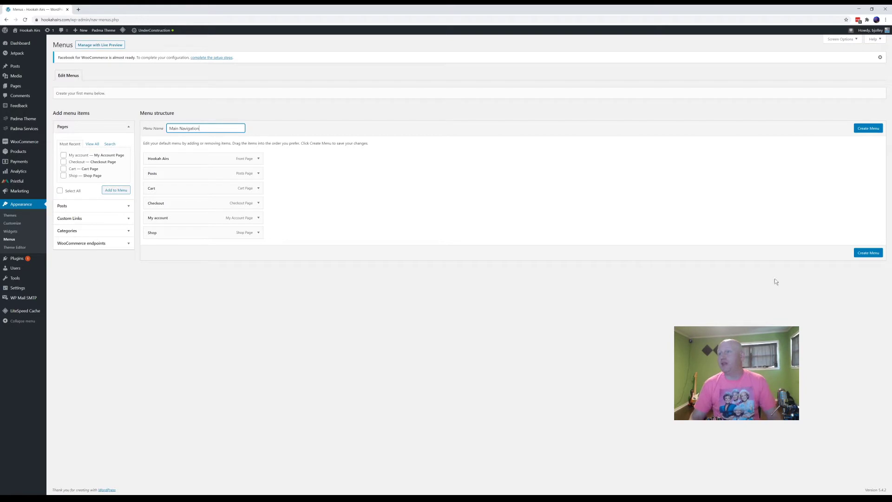
click(859, 255)
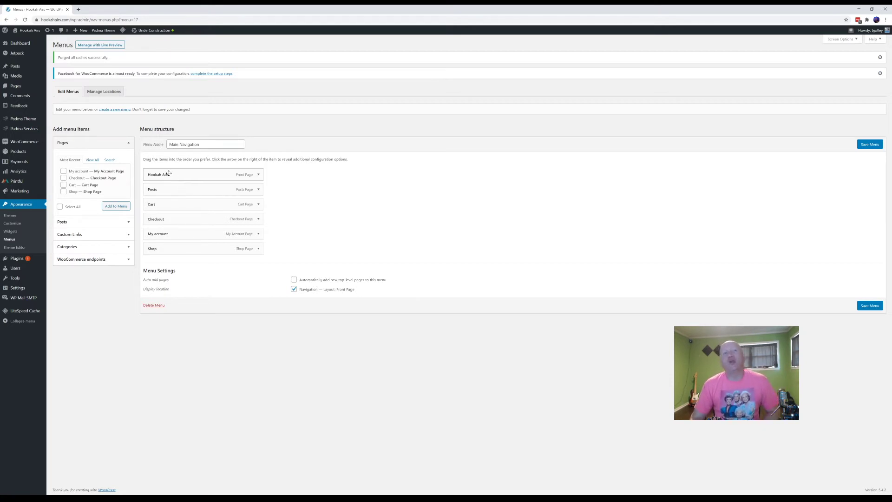
Change the navigation label of the Hookah Airs front page item to "Home".
click(259, 174)
drag(209, 195, 138, 197)
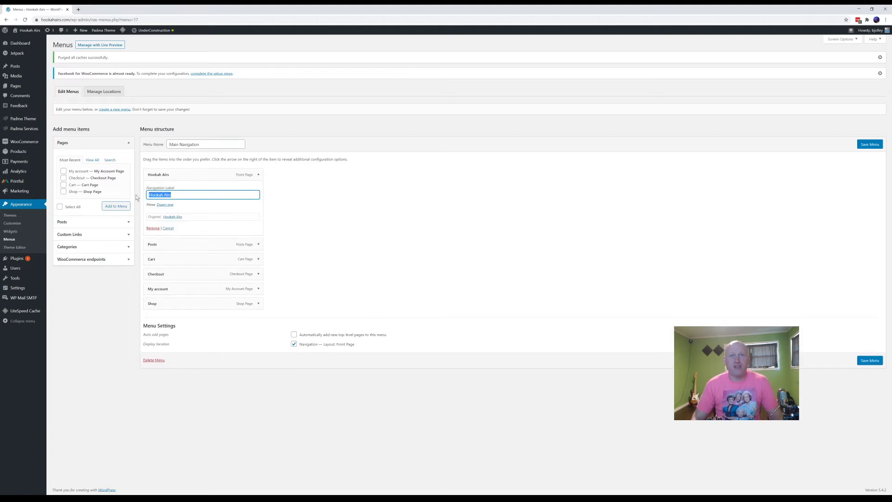
text(Home)
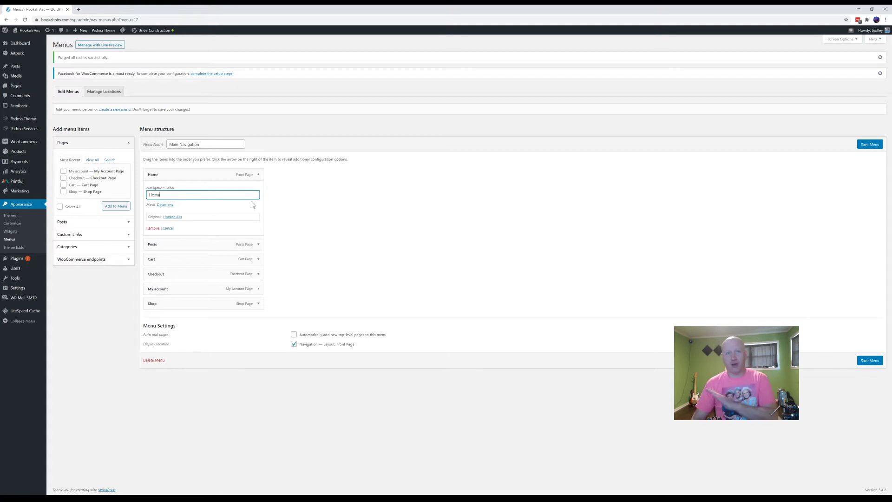
click(259, 175)
click(259, 175)
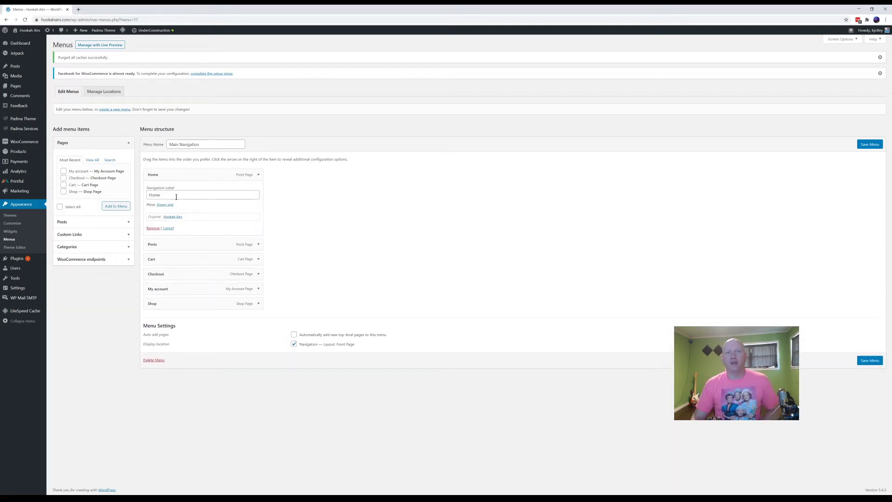
click(258, 175)
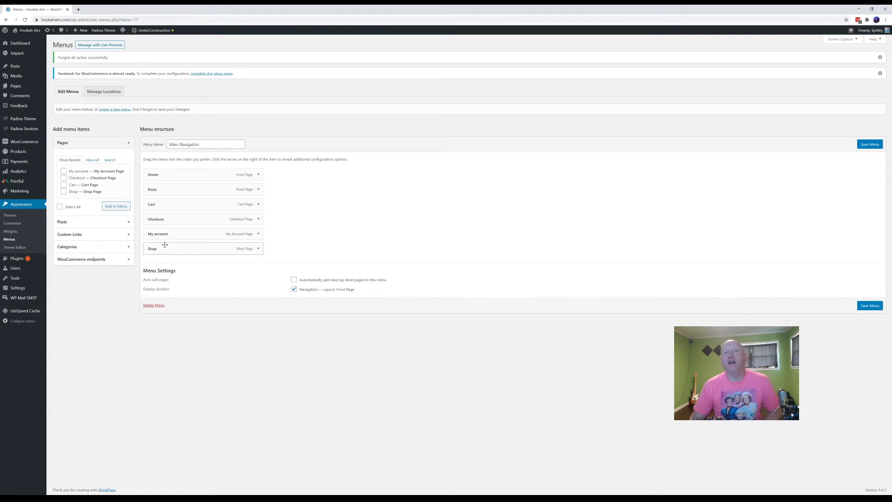
Rearrange the menu with Cart after Shop, Checkout nested under Cart and My account nested under Shop, and save it.
drag(162, 206, 160, 251)
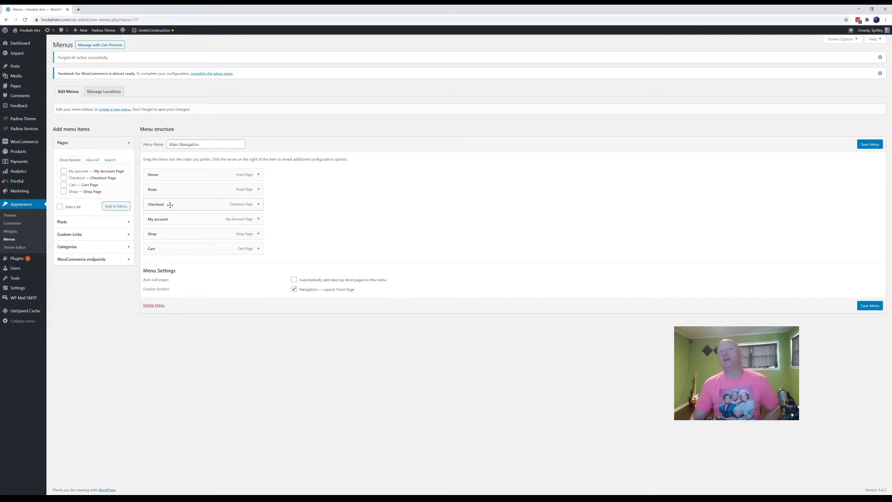
drag(170, 205, 208, 246)
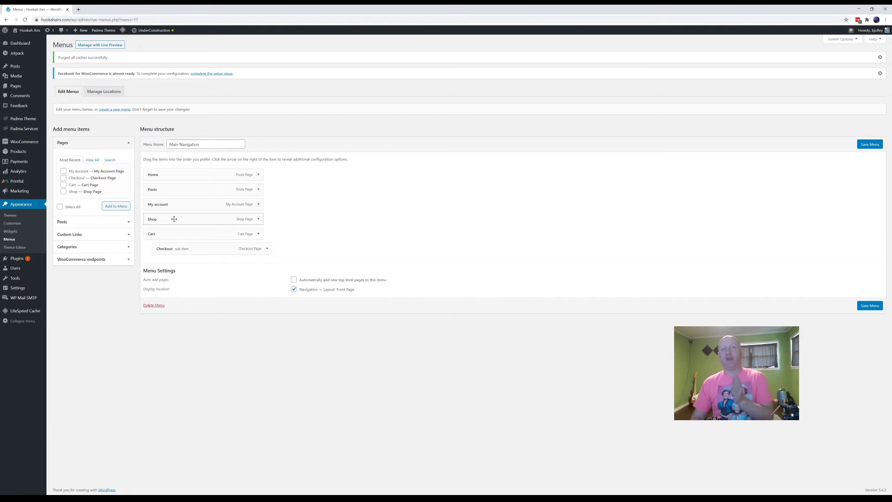
drag(166, 205, 176, 218)
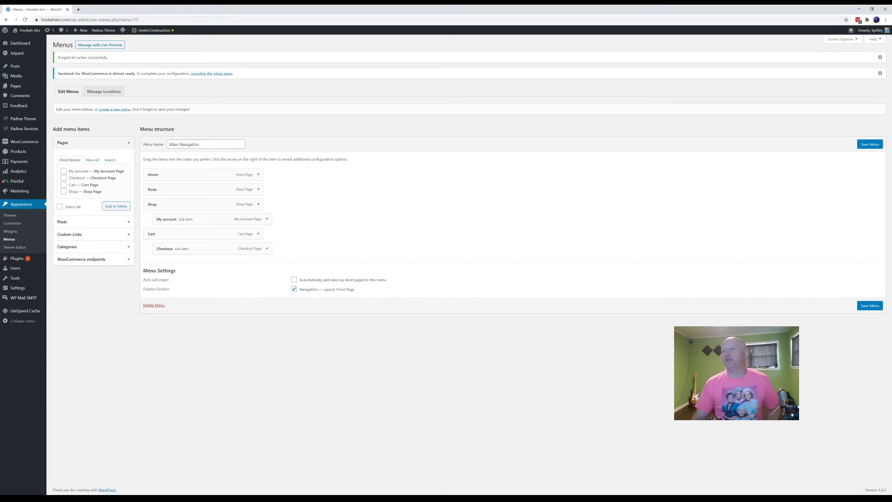
click(868, 306)
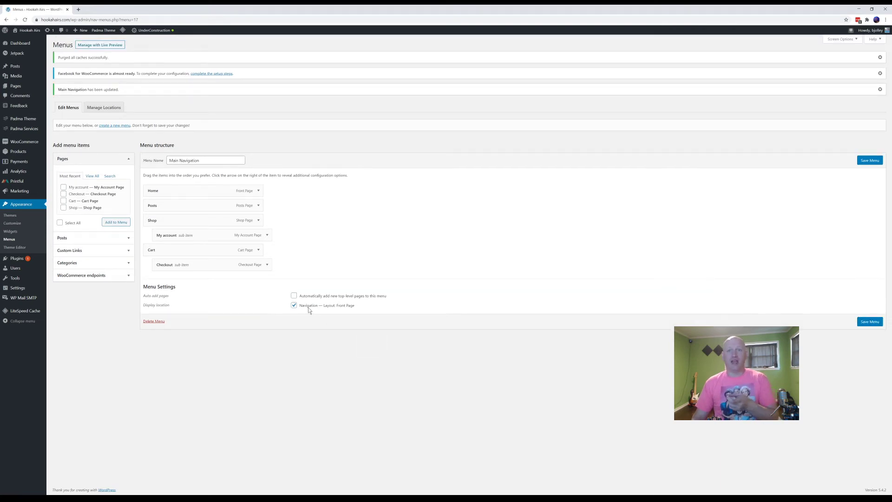
Check the Cart submenu on the live site and open the front page in the Padma visual editor's design mode.
click(30, 31)
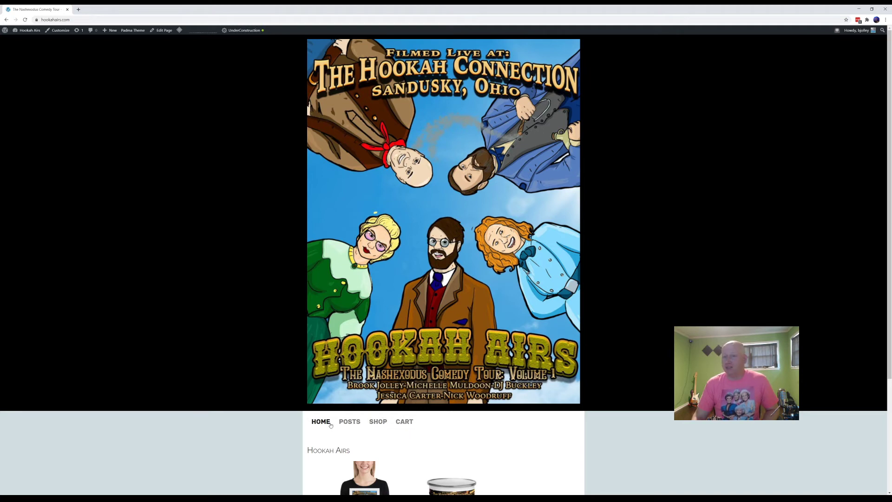
mouse_move(402, 424)
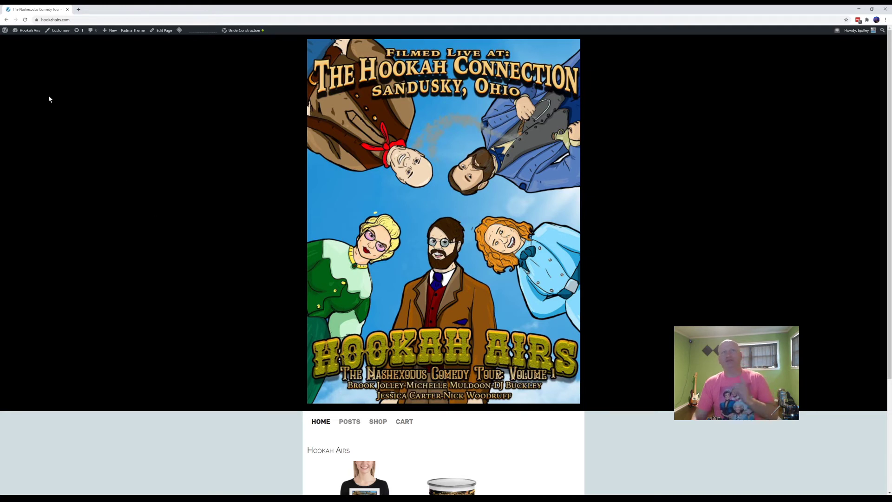
mouse_move(138, 29)
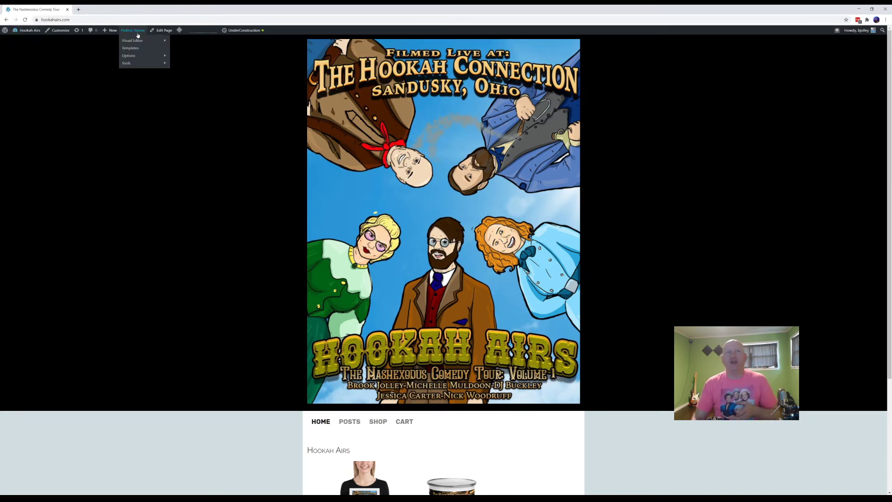
click(180, 48)
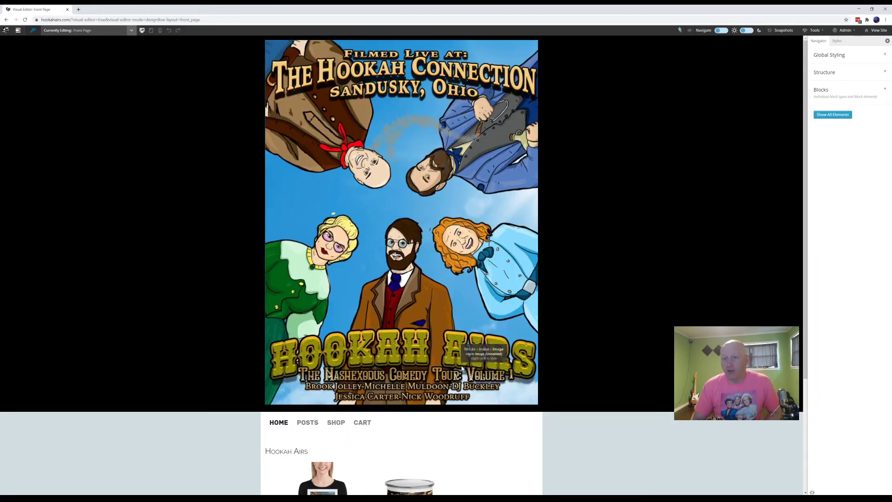
Edit the regular Menu Item element of the navigation block, setting its left and right padding to 25 px.
scroll(418, 349, down, 2)
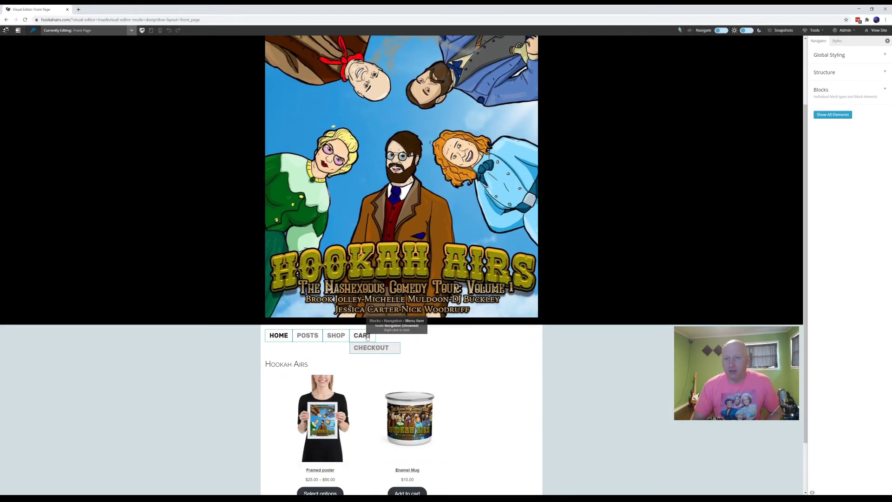
right_click(367, 336)
mouse_move(406, 380)
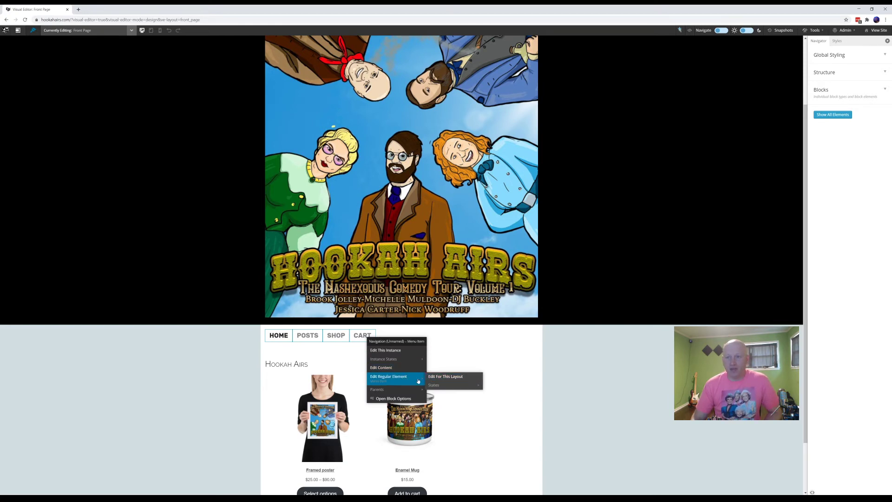
click(398, 380)
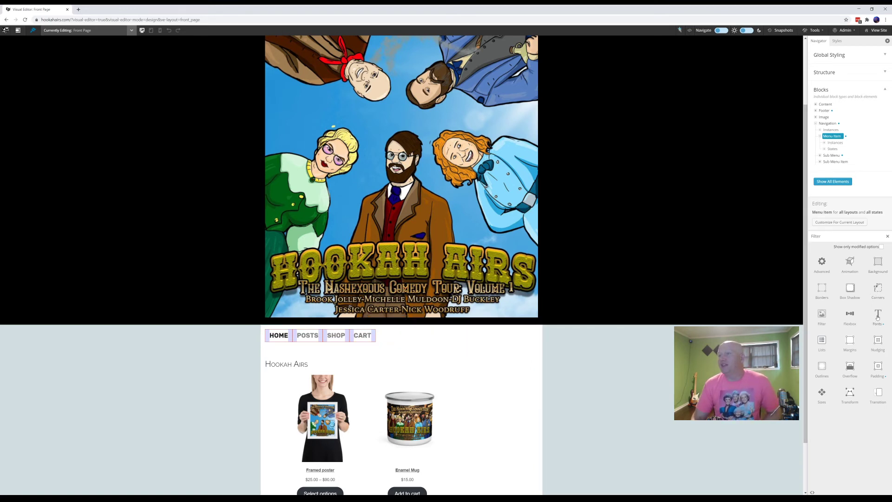
click(878, 366)
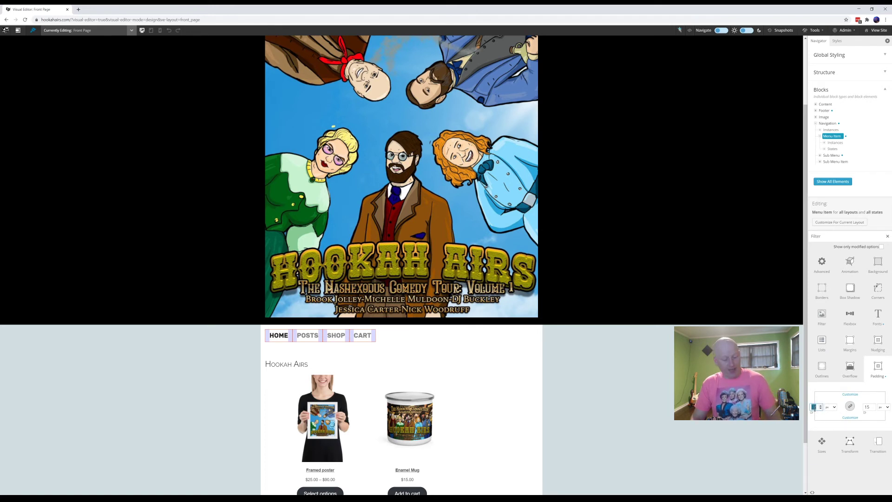
text(25)
click(868, 407)
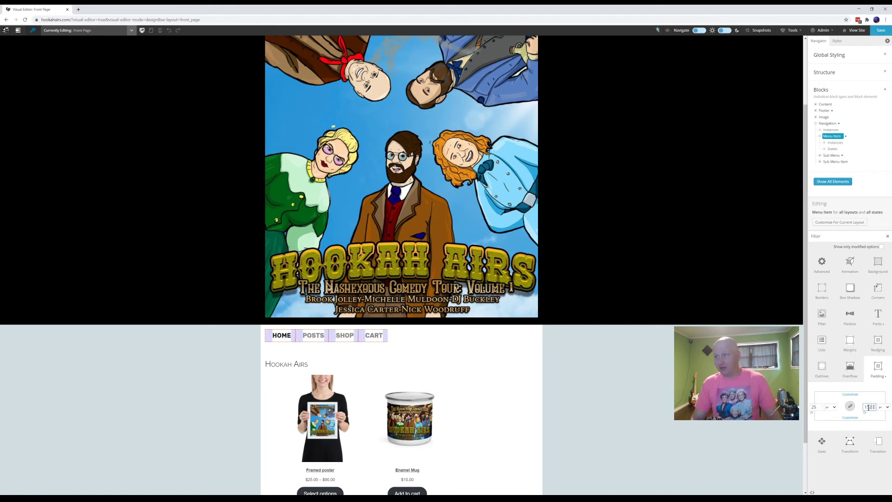
text(2525)
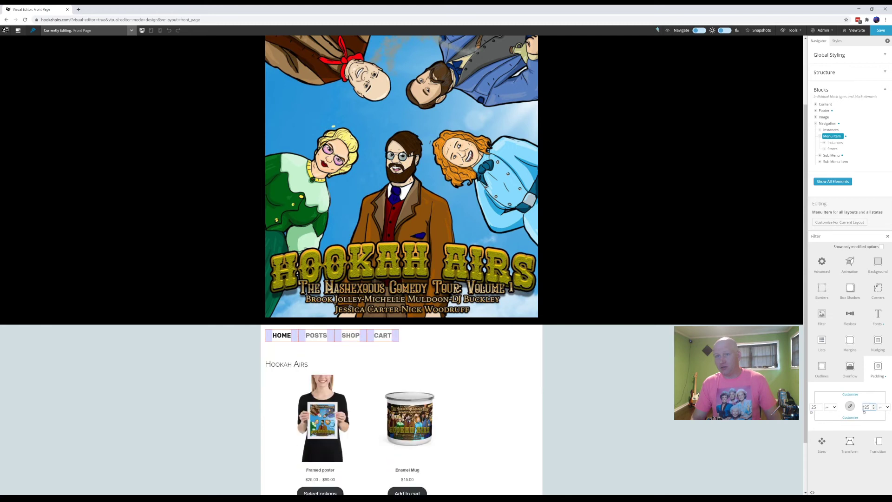
Set the navigation menu item's left and right padding to 30 px and save the design.
click(815, 406)
text(30)
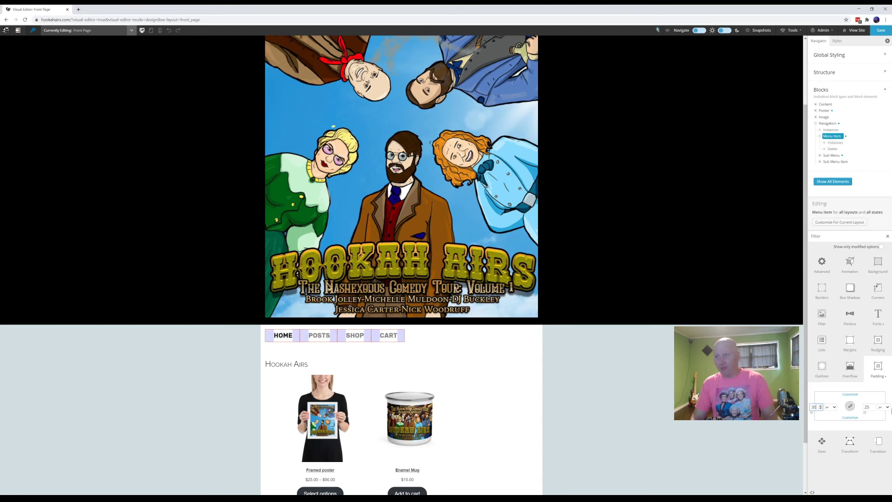
click(867, 407)
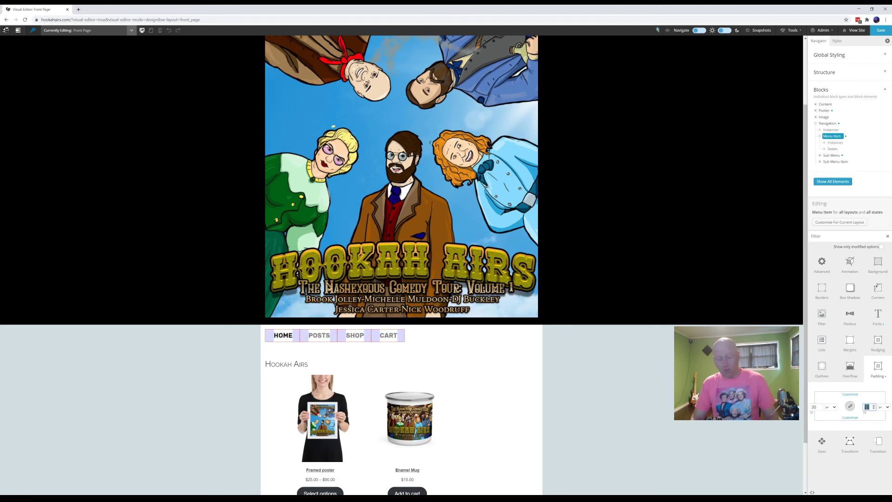
text(30)
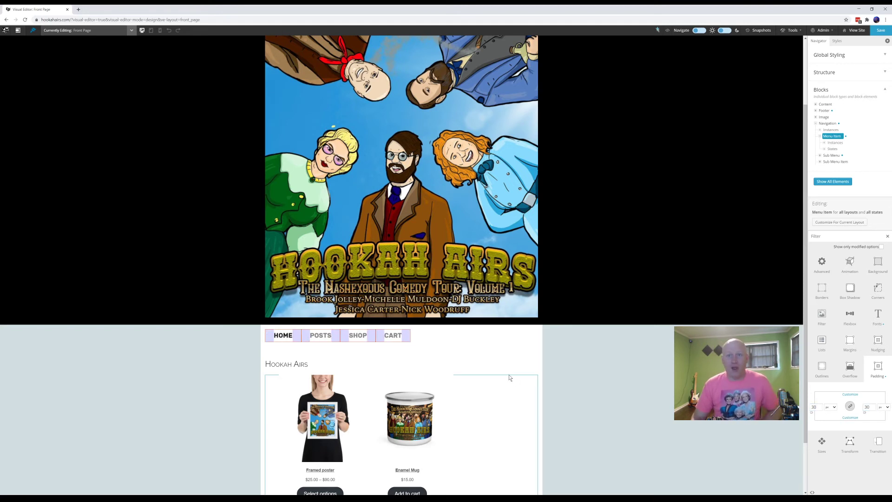
mouse_move(407, 341)
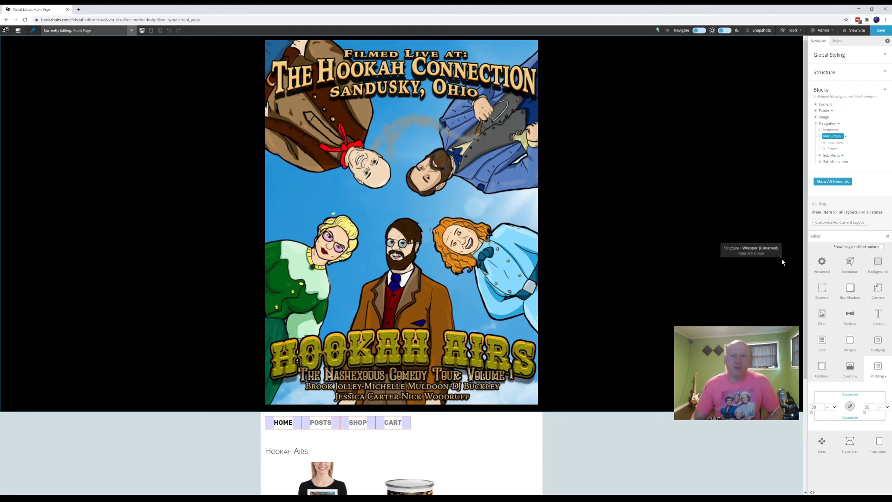
click(878, 30)
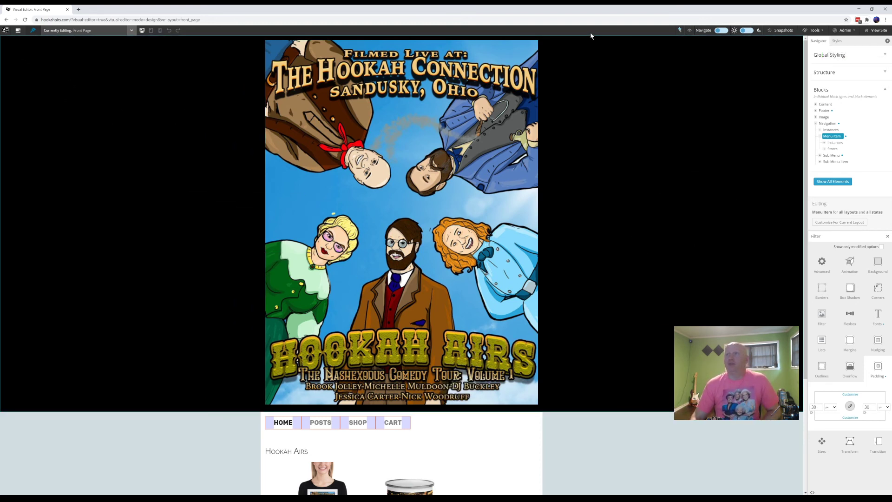
View the live site and examine how its navigation and layout adapt when the browser window is narrowed to phone width and widened again.
click(883, 31)
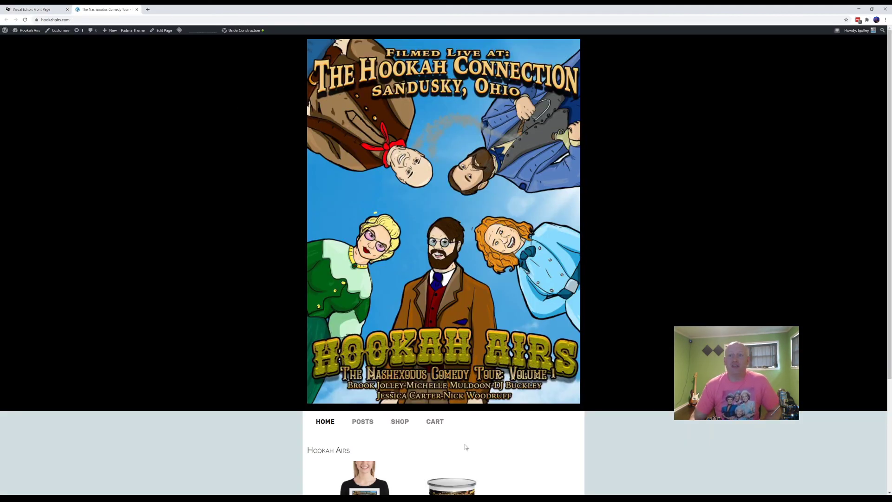
mouse_move(436, 423)
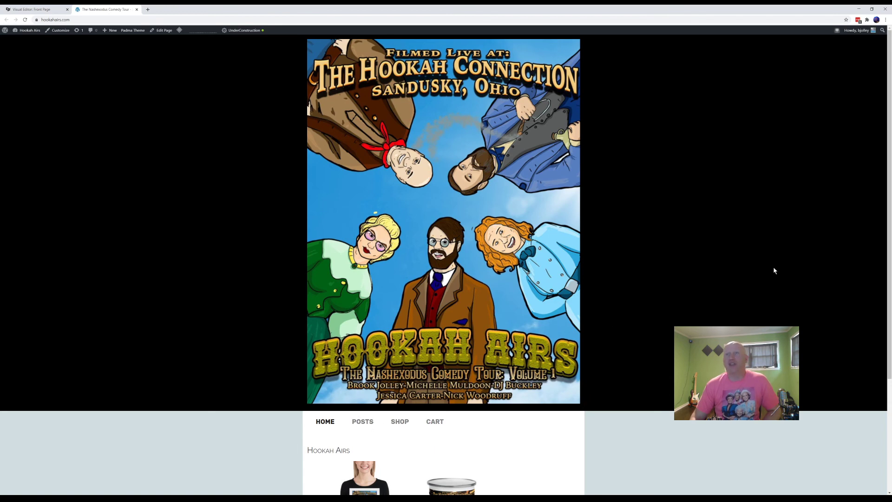
double_click(383, 9)
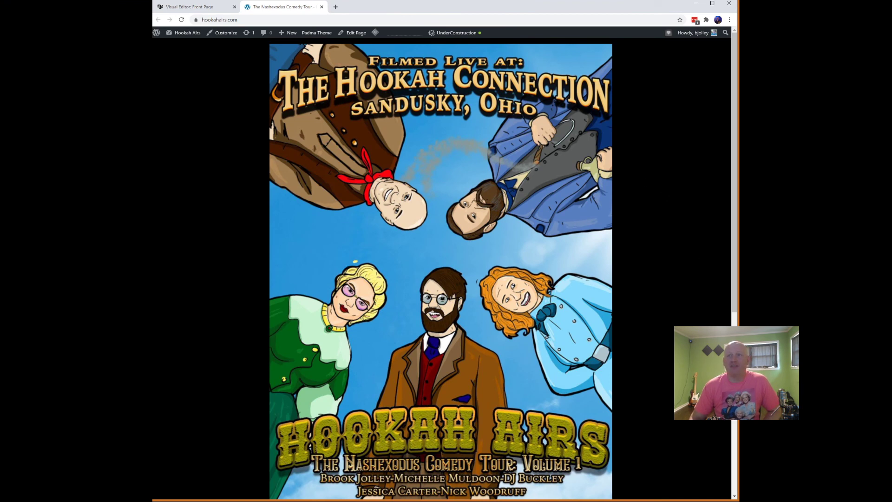
scroll(673, 439, down, 5)
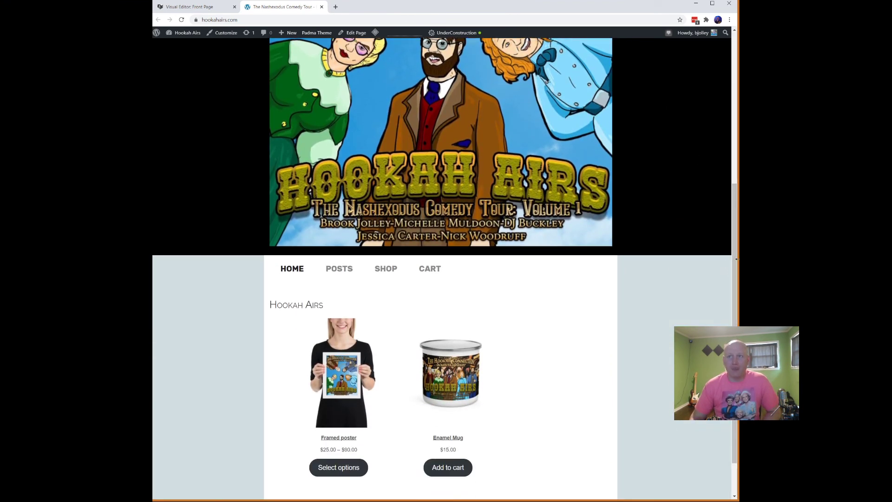
drag(737, 258, 526, 236)
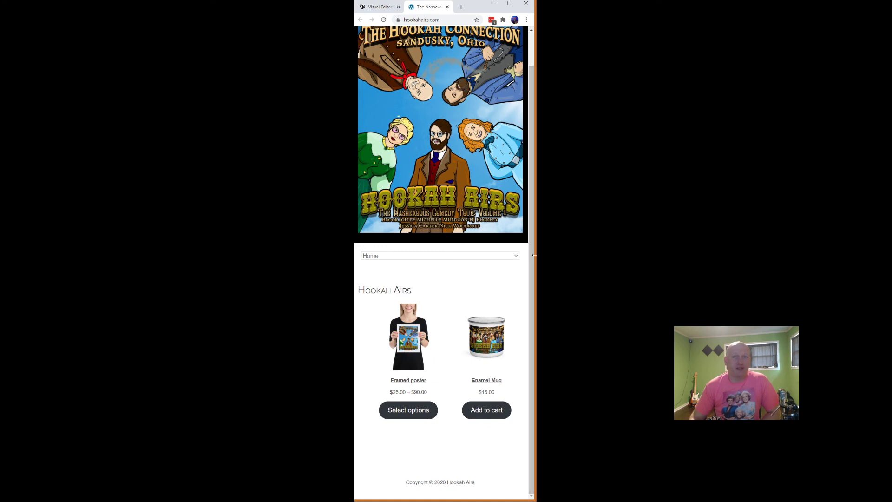
drag(533, 255, 762, 255)
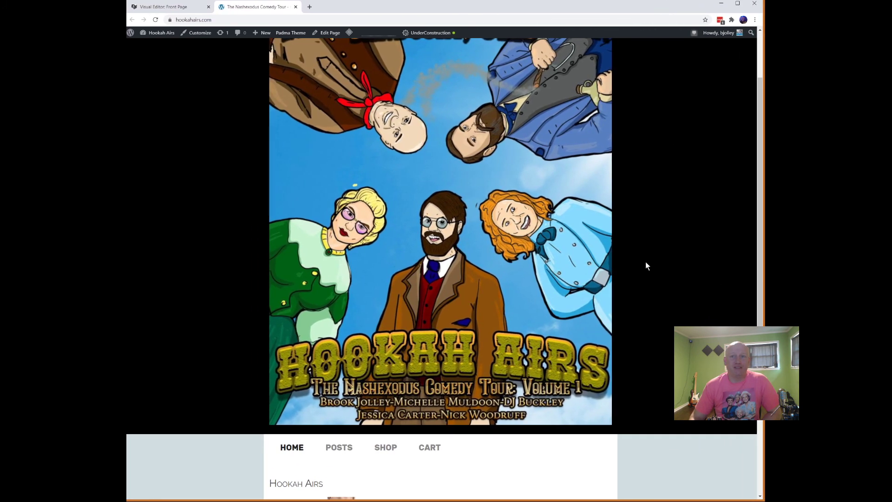
scroll(620, 280, down, 3)
scroll(614, 277, down, 2)
scroll(620, 279, up, 6)
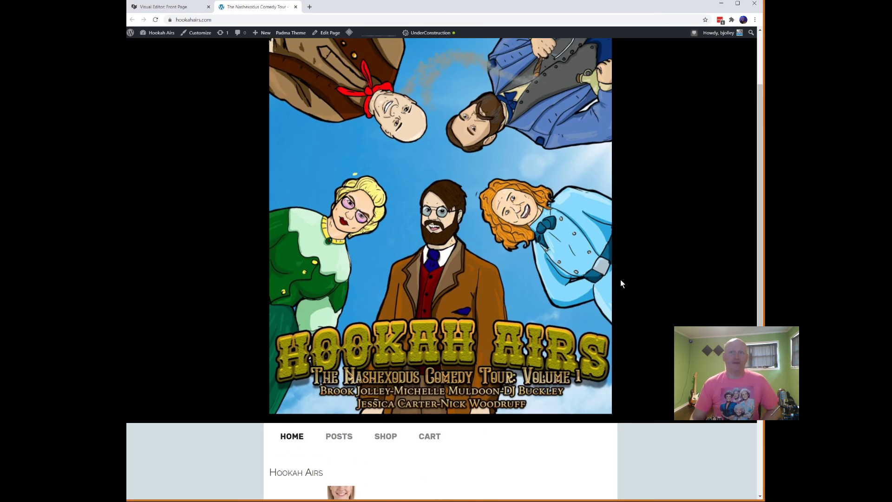
scroll(617, 283, down, 2)
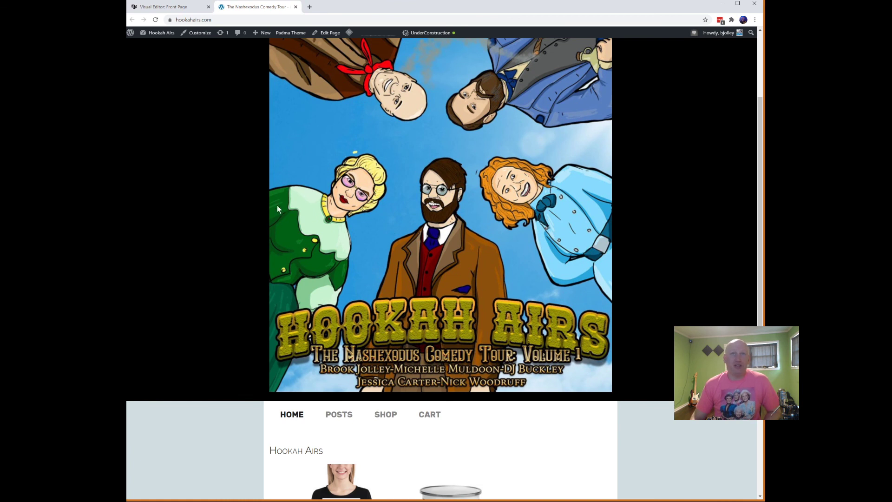